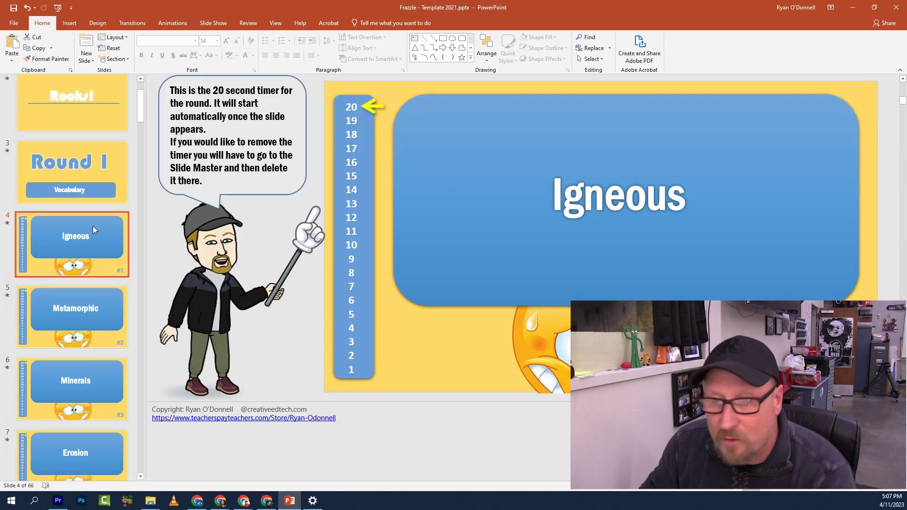
Highlight the timer-removal instructions on the Igneous slide, then switch to Slide Master view
left_click(349, 117)
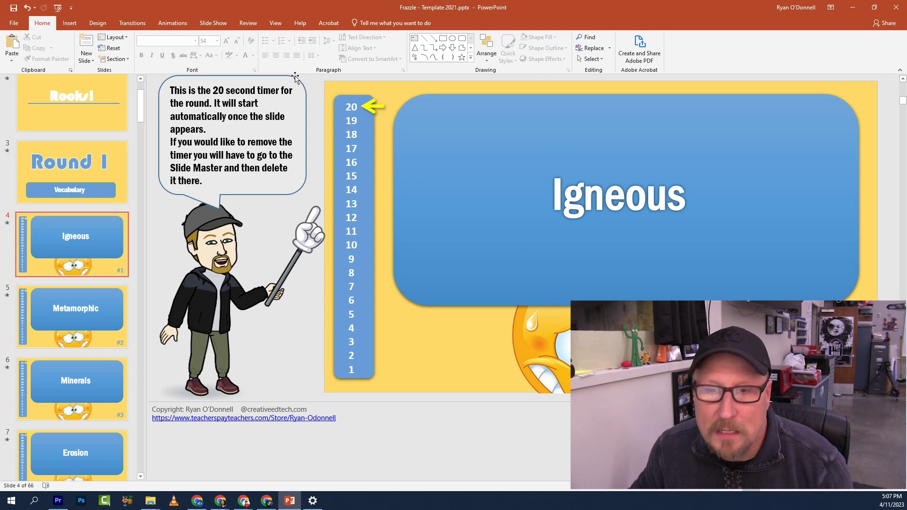
left_click(200, 142)
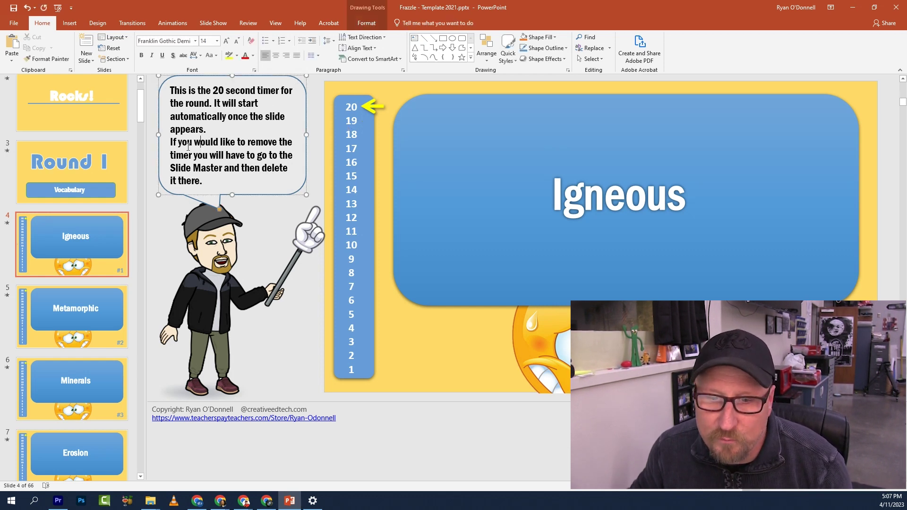
triple_click(194, 147)
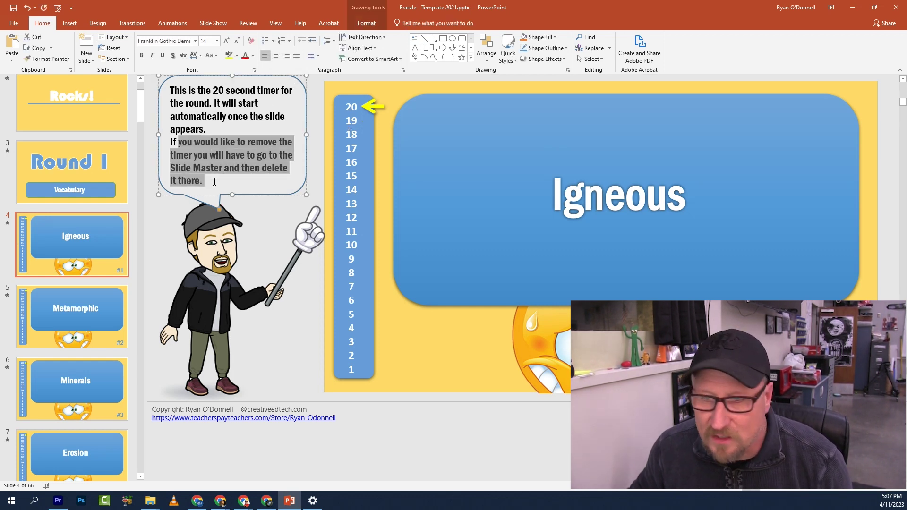
left_click(336, 165)
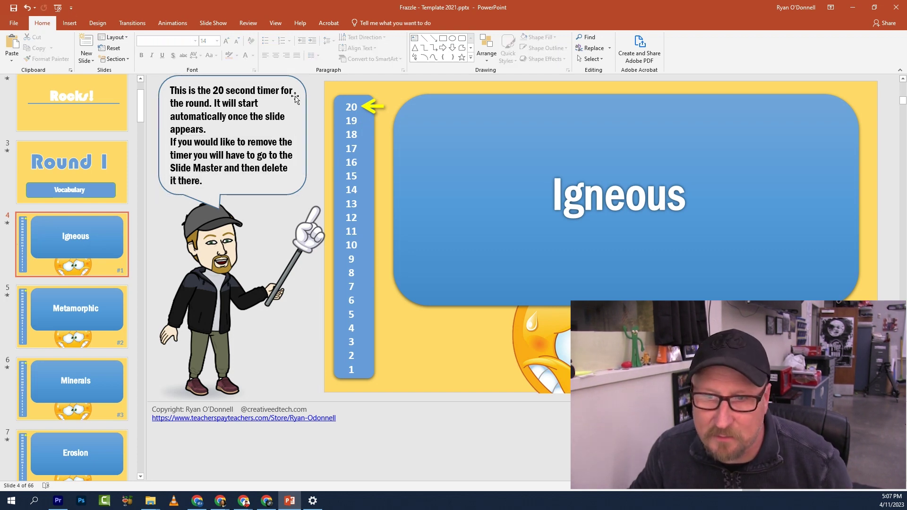
left_click(274, 25)
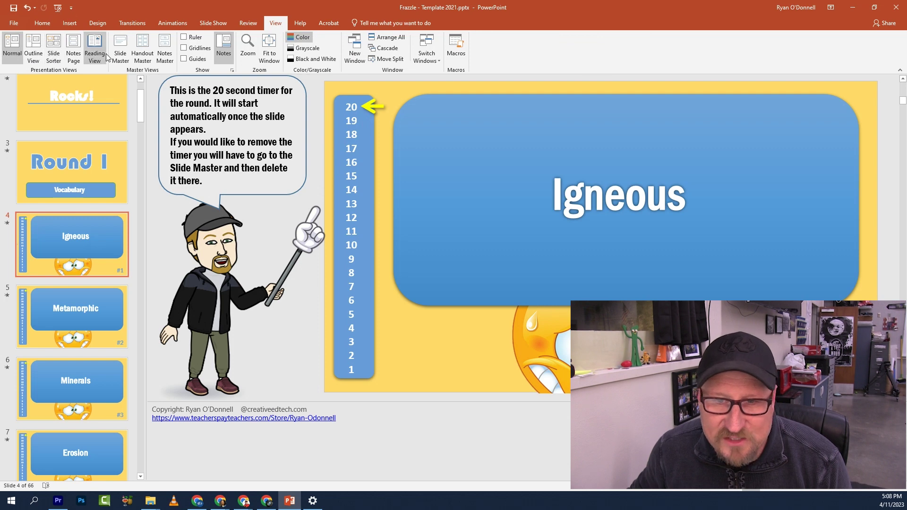
left_click(120, 52)
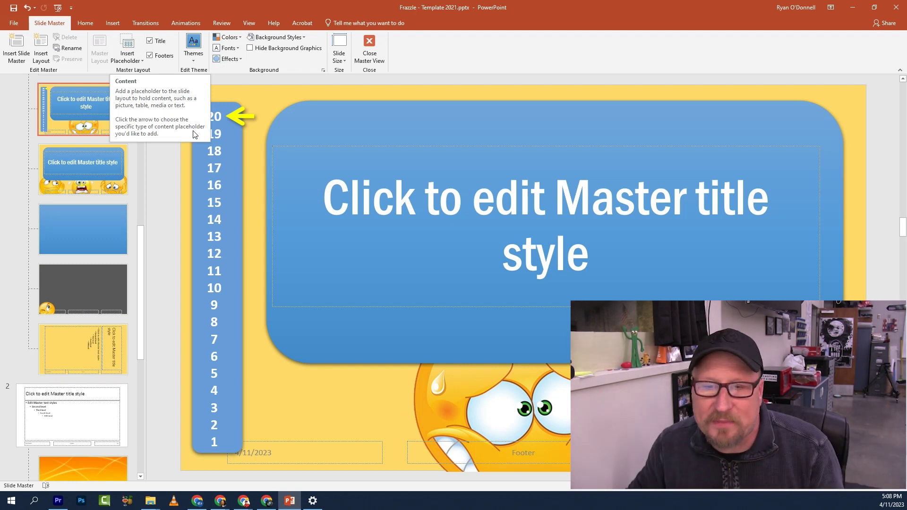
Try moving the yellow arrow beside 20, undo it, and select the timer numbers column
left_click(240, 116)
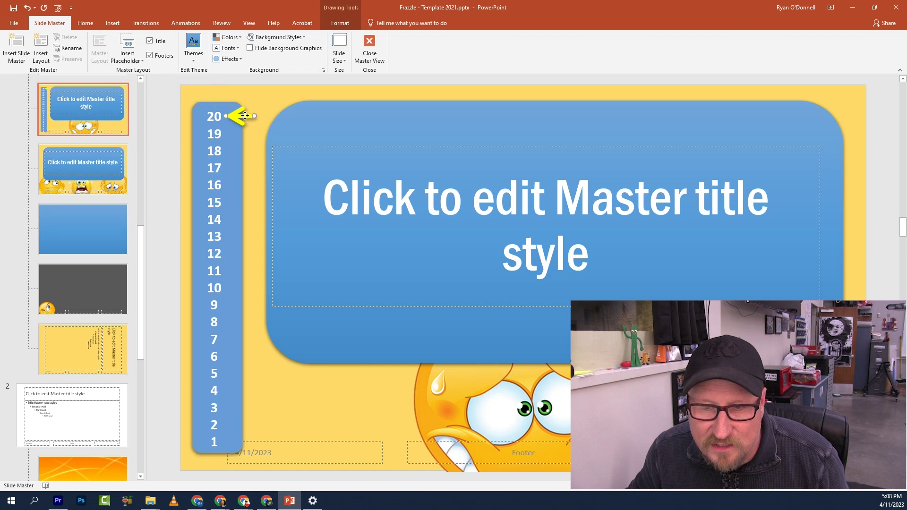
left_click_drag(240, 119, 283, 119)
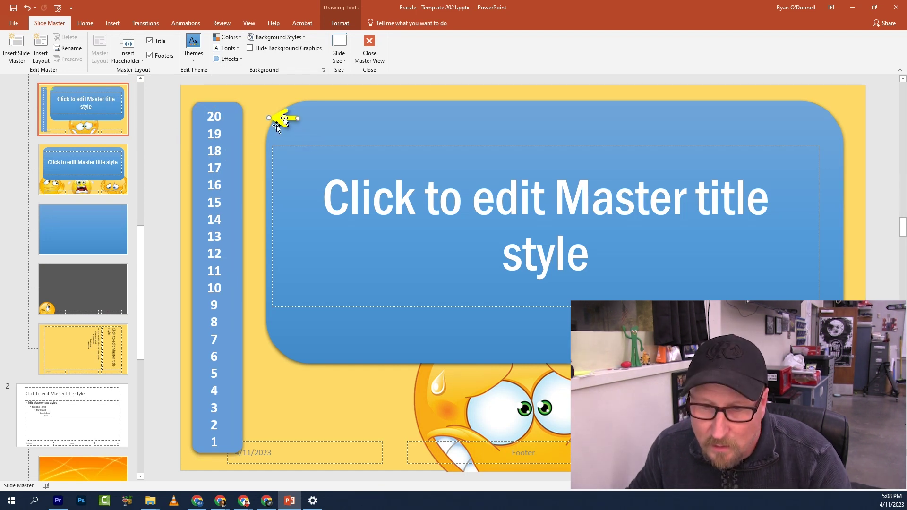
key("ctrl+z")
left_click(211, 138)
mouse_move(219, 171)
left_mouse_down()
mouse_move(239, 194)
mouse_move(221, 171)
left_mouse_up()
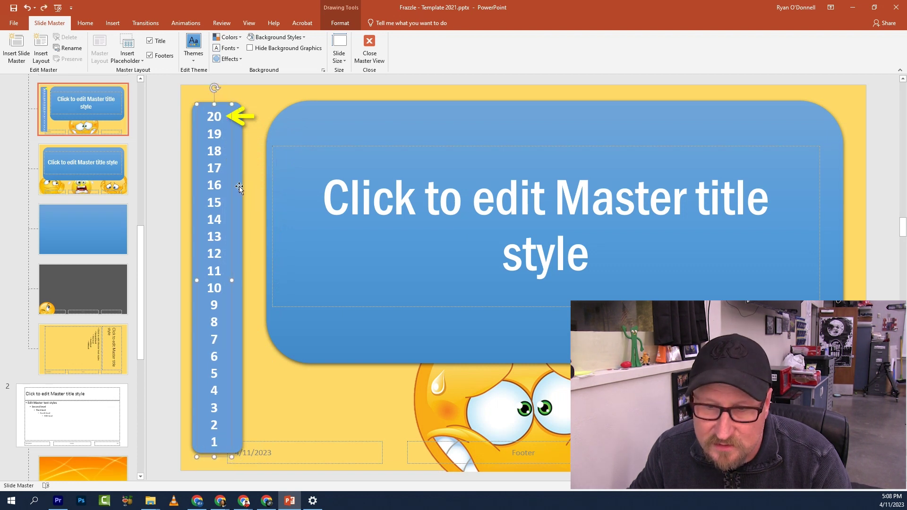
Delete the blue bar and the 20-to-1 numbers column, then close Master View
left_click(239, 173)
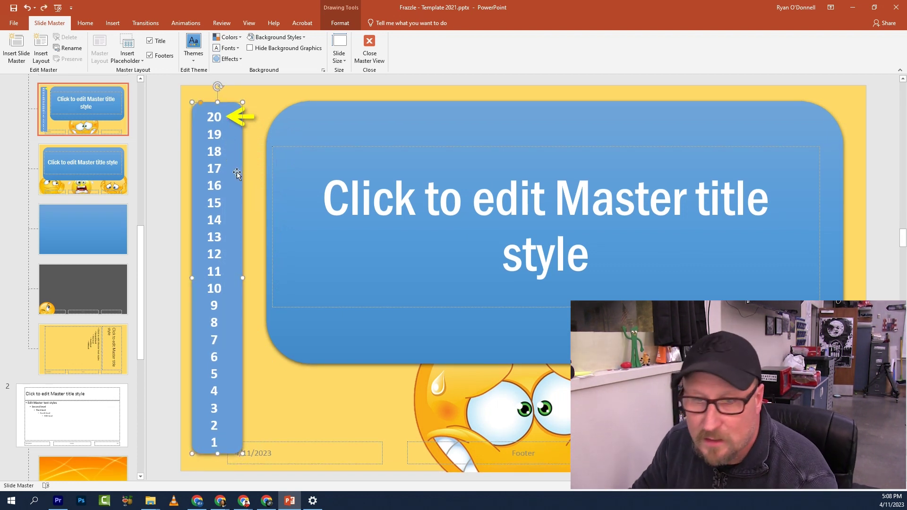
key("Delete")
left_click(222, 137)
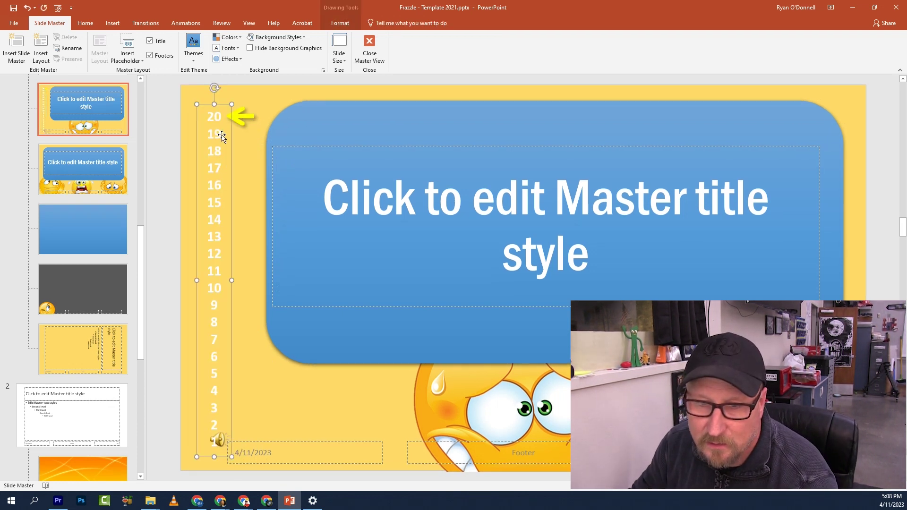
key("Delete")
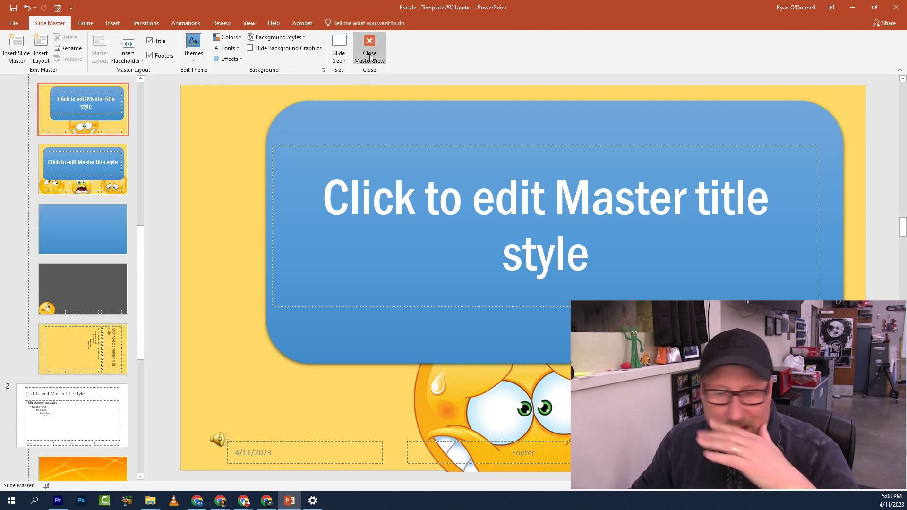
left_click(369, 46)
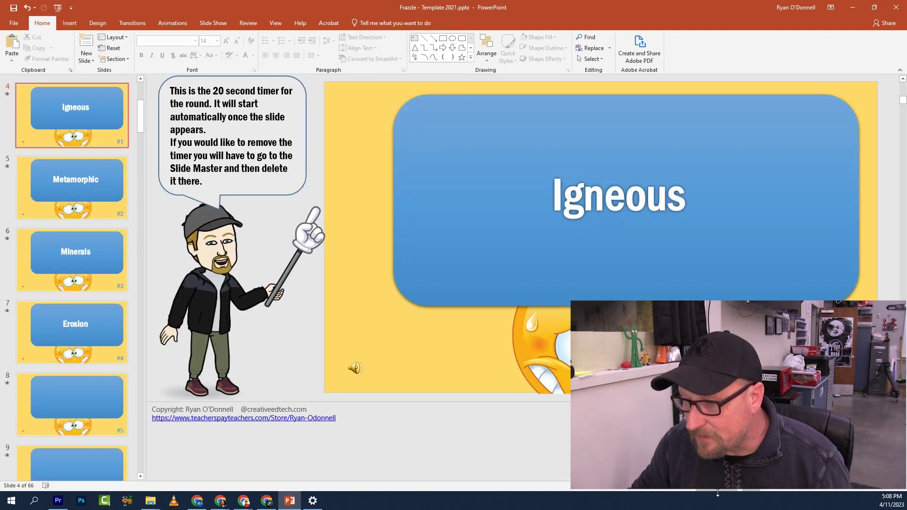
Run the slide show from the Igneous slide and advance to Metamorphic to confirm the timer is gone
left_click(806, 491)
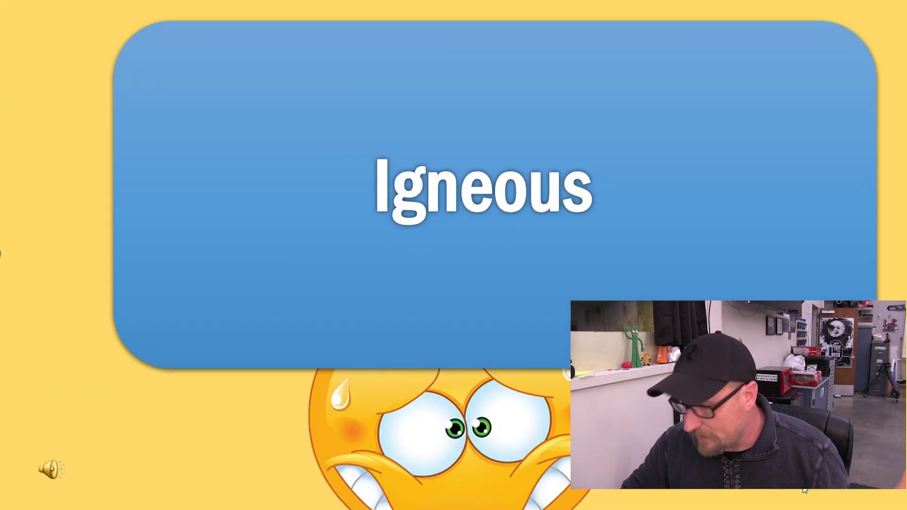
left_click(806, 491)
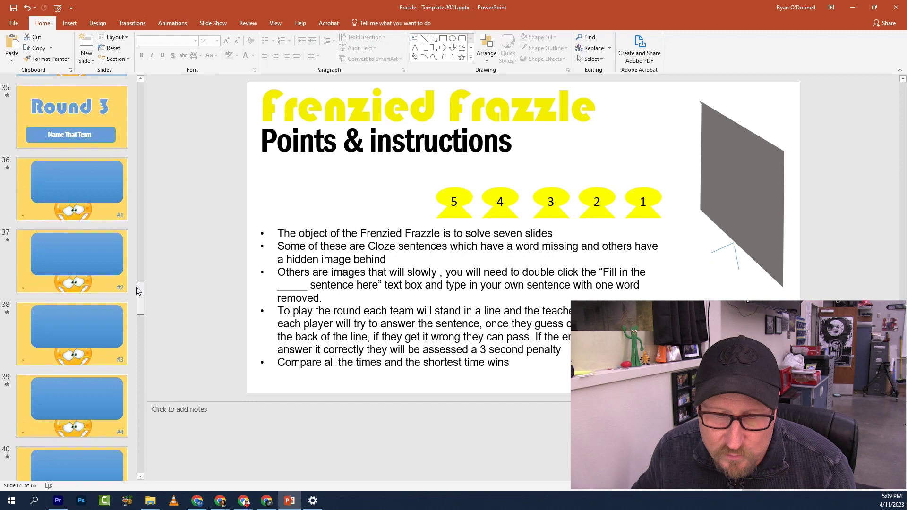
Go to slide 51, the Frenzied Frazzle title, and start the slide show there
scroll(136, 287, "up", 3)
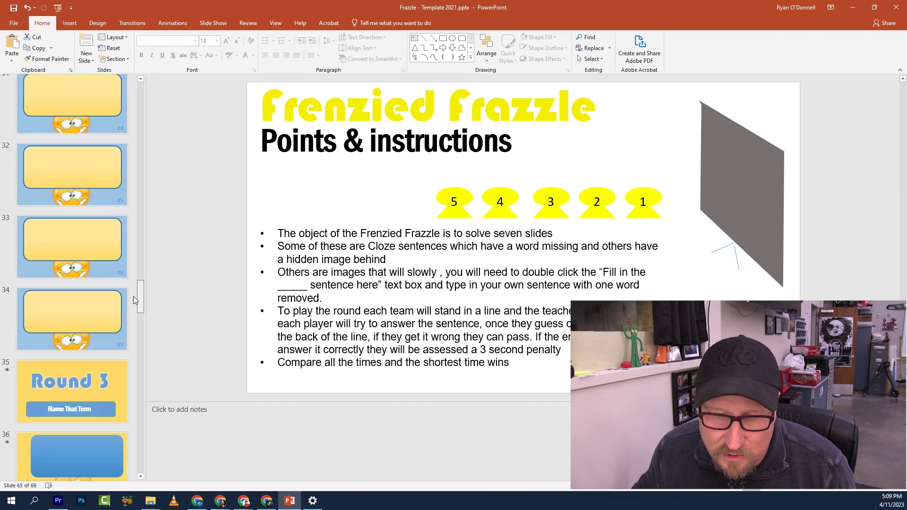
left_click_drag(134, 325, 144, 367)
left_click(89, 315)
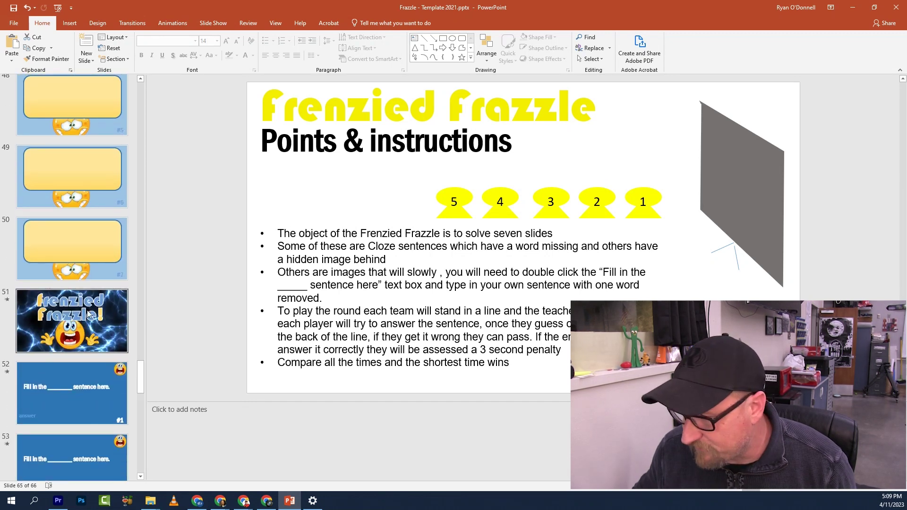
left_click(804, 491)
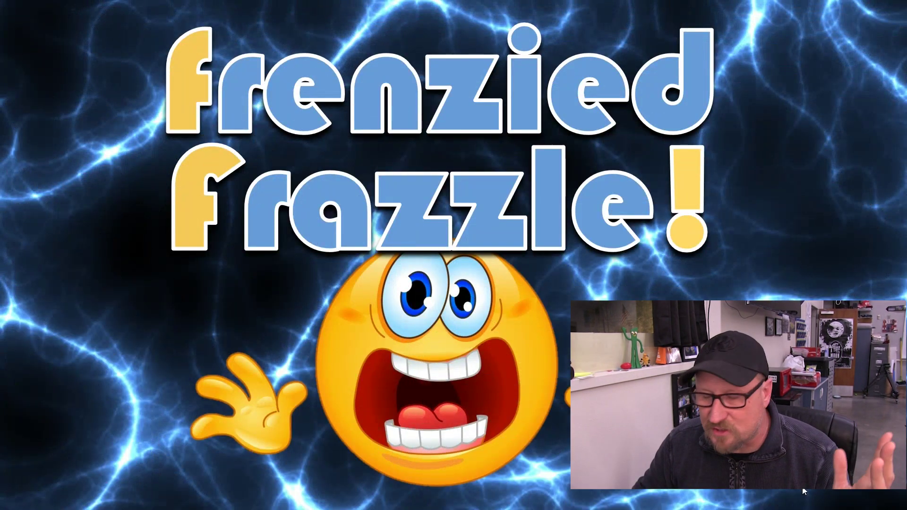
Advance past the #1 banner and sentence slides, reveal the answer, then exit the show
left_click(804, 491)
left_click(804, 491)
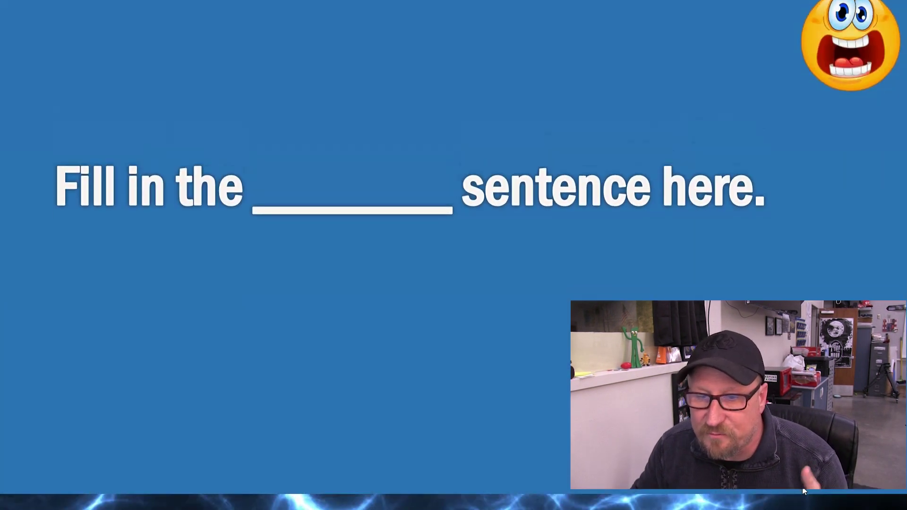
left_click(804, 491)
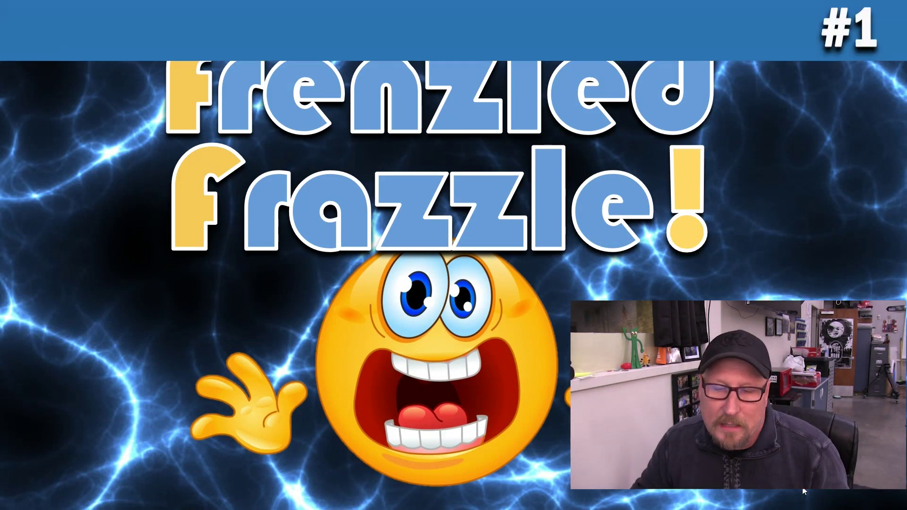
left_click(804, 491)
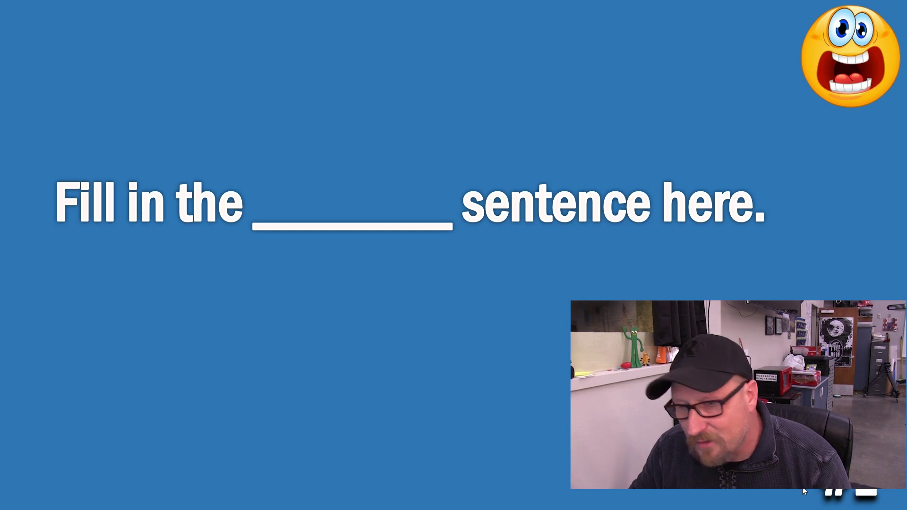
key("Right")
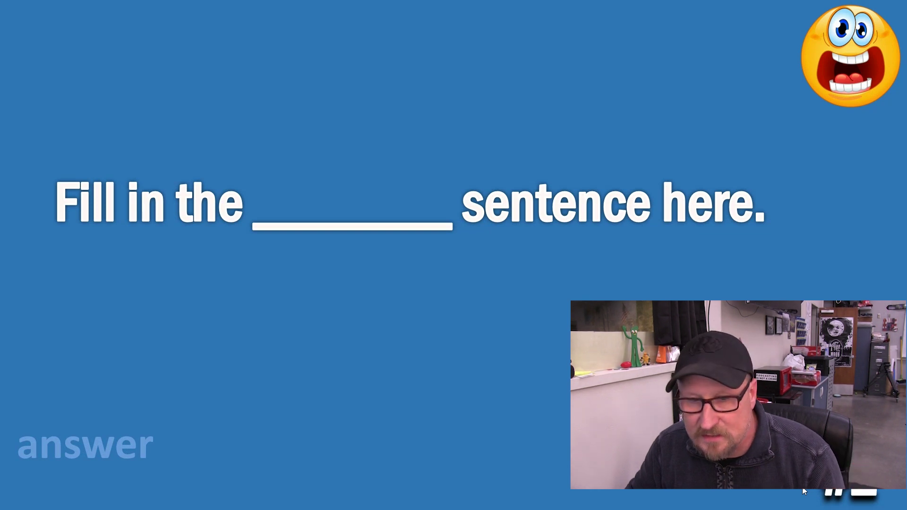
key("Right")
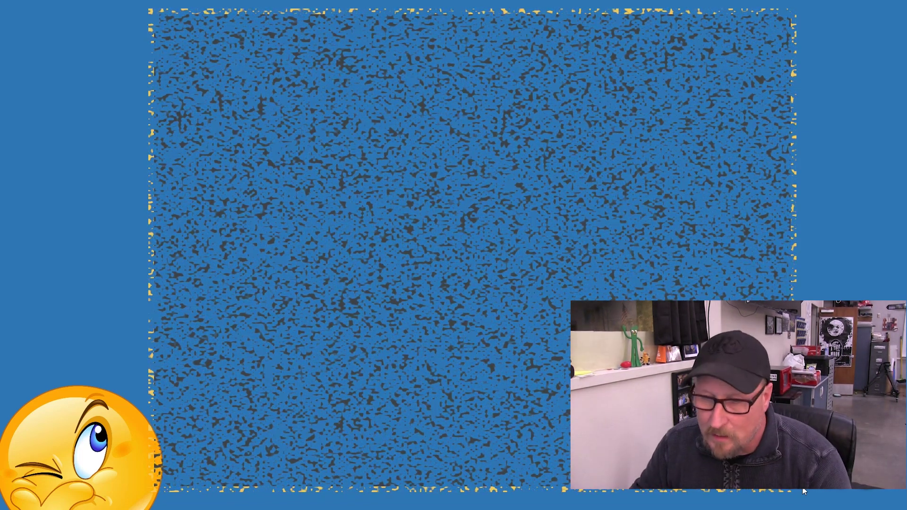
key("Escape")
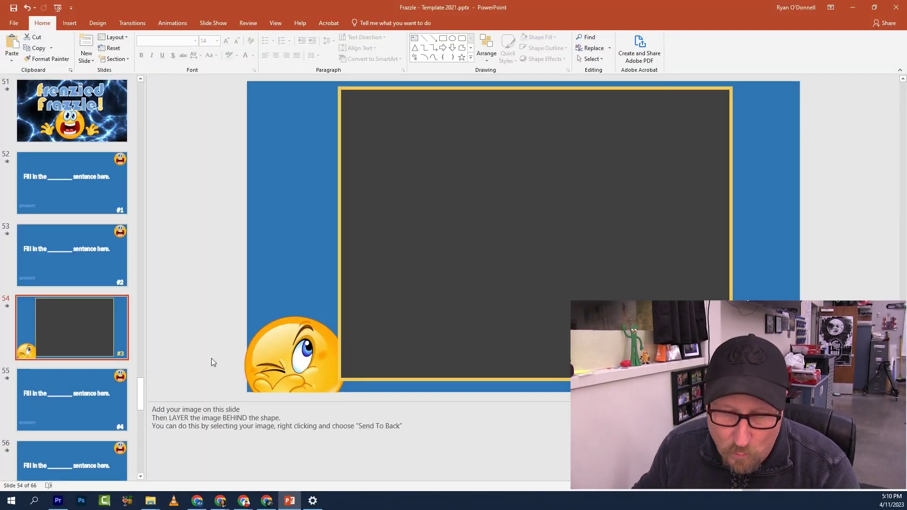
Copy the canyon picture from slide 57 and paste it onto slide 54
scroll(94, 330, "down", 3)
left_click(103, 386)
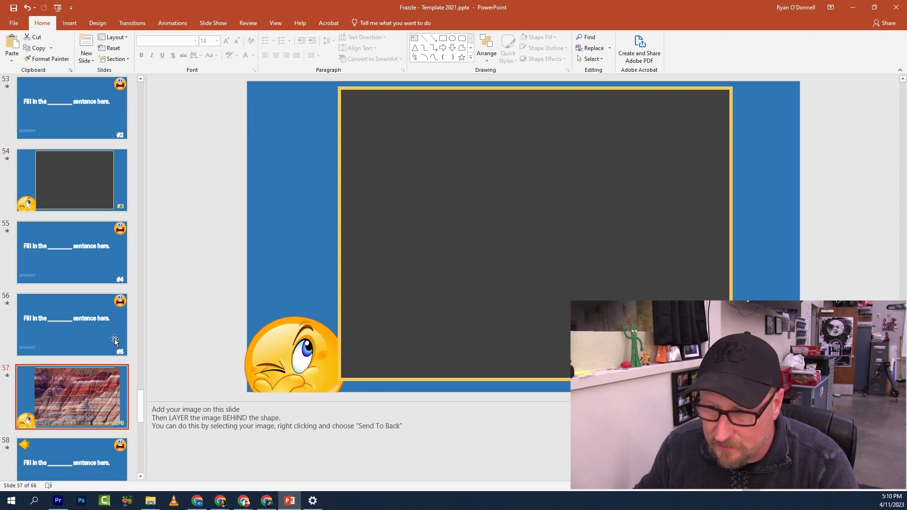
left_click(471, 265)
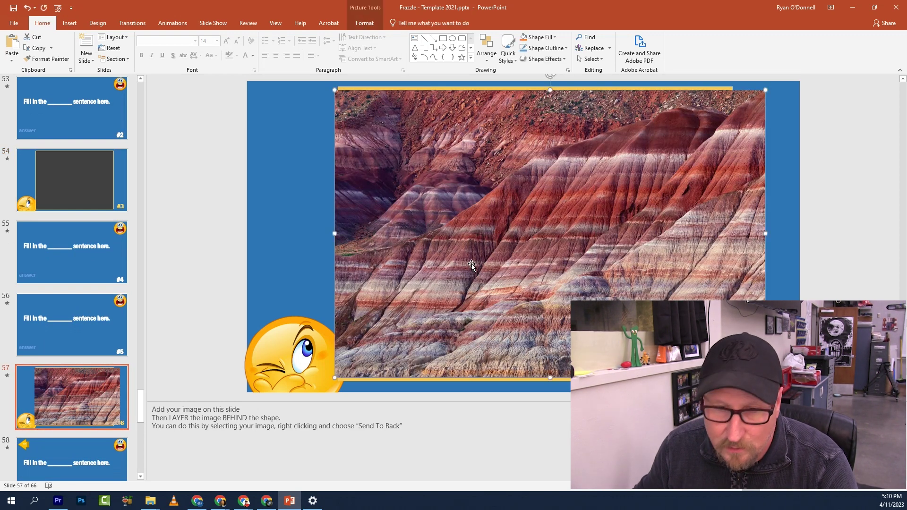
left_click(113, 186)
key("ctrl+v")
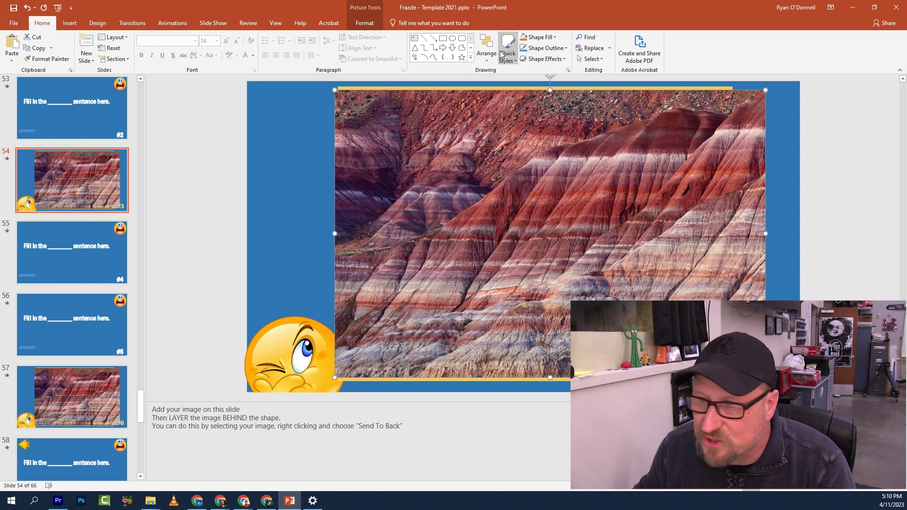
Crop the canyon picture to the yellow frame, send it behind the gray box, and preview it
left_click(364, 22)
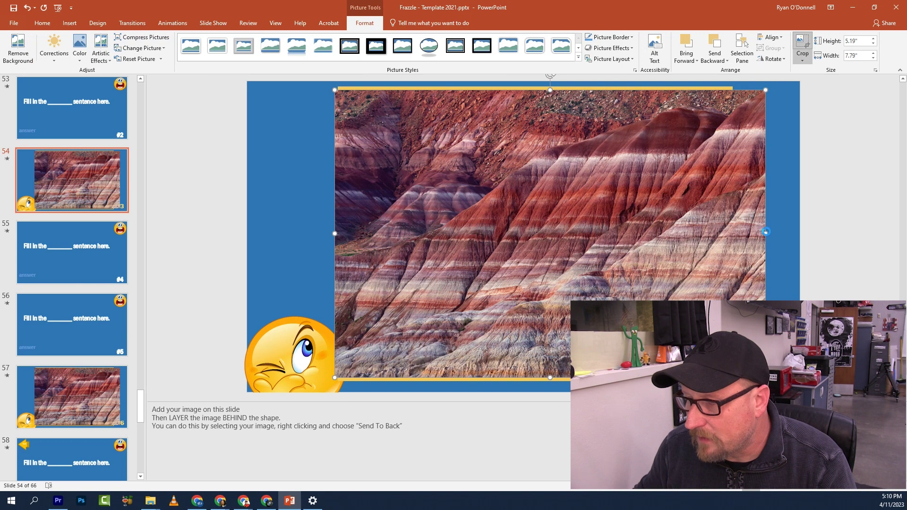
left_click_drag(764, 235, 733, 231)
left_click_drag(339, 236, 341, 233)
left_click(819, 206)
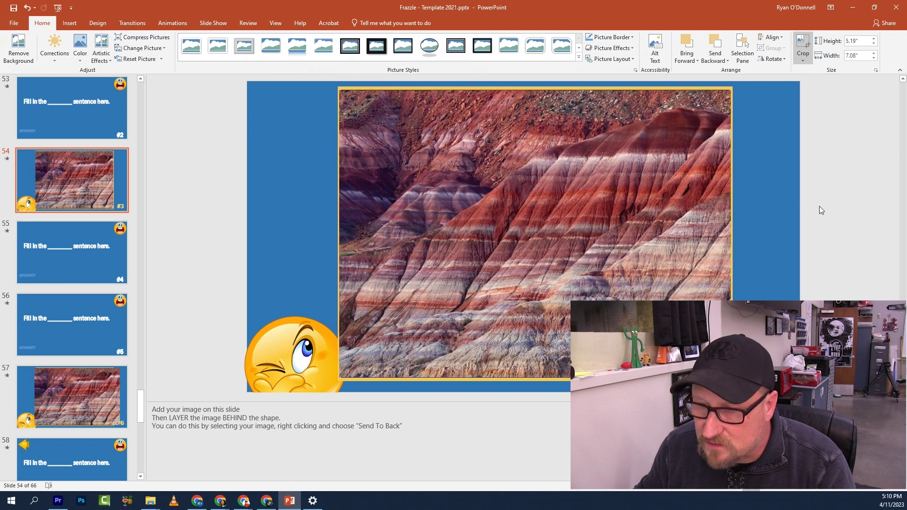
left_click(554, 217)
right_click(555, 216)
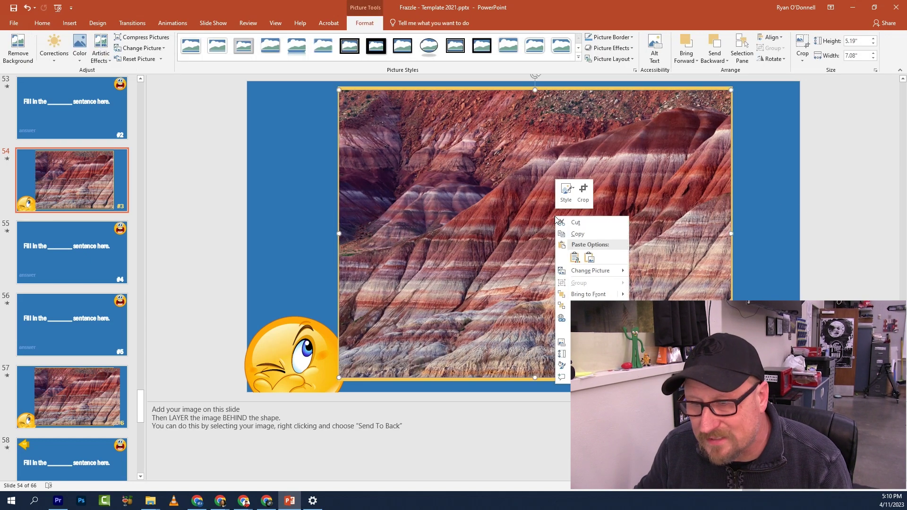
left_click(562, 306)
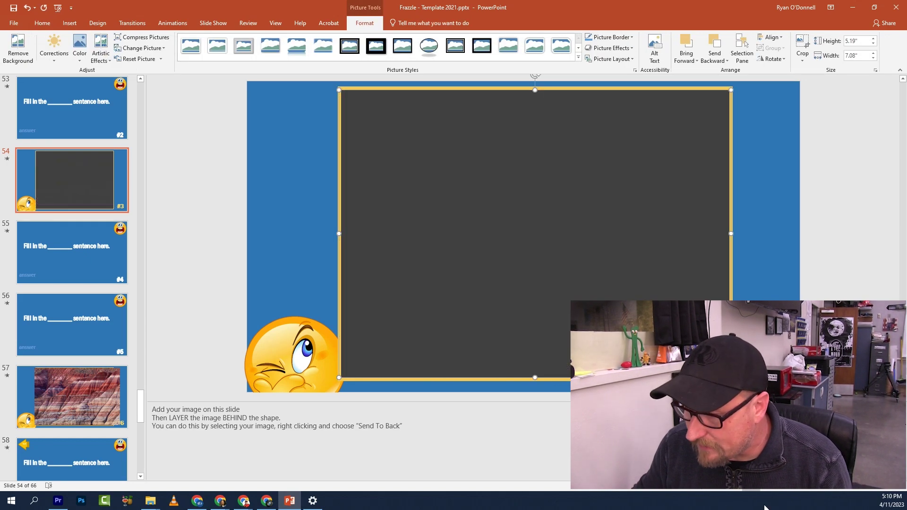
left_click(805, 491)
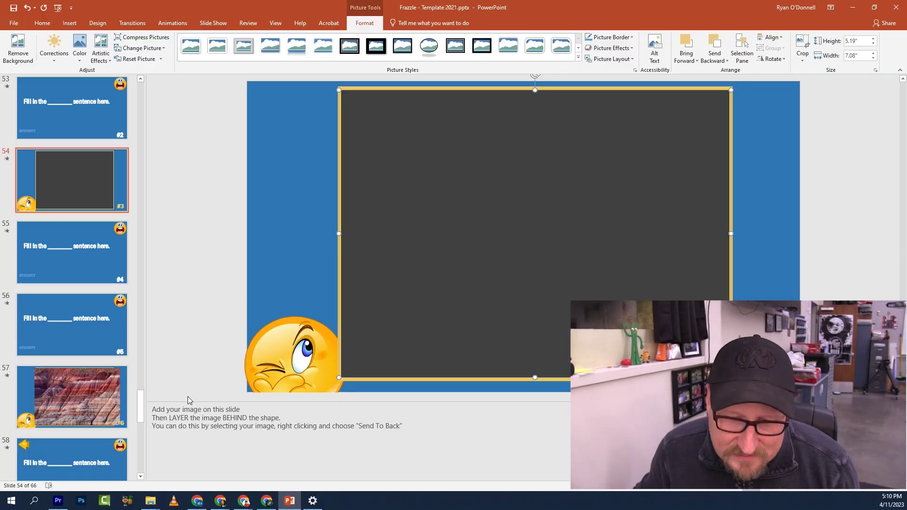
left_click_drag(140, 418, 140, 468)
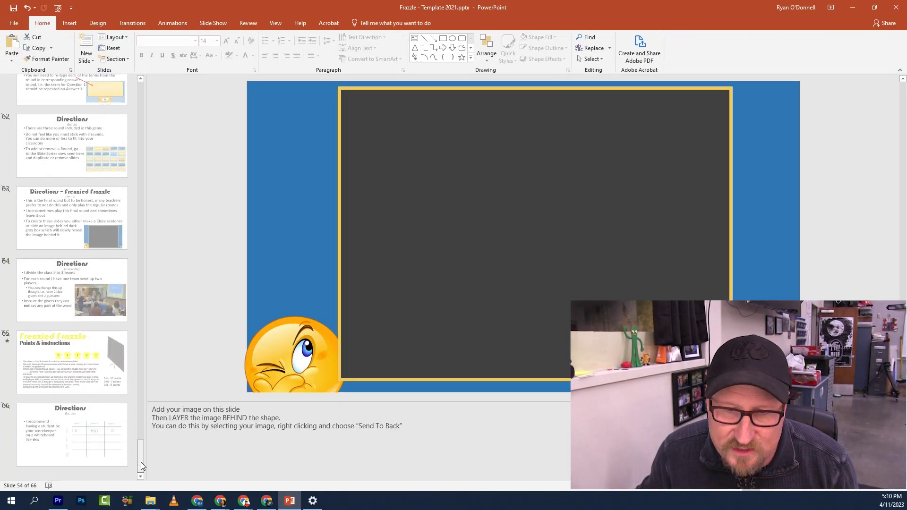
Show the Frenzied Frazzle directions slide, then switch to the Google Slides copy in Chrome
left_click(79, 166)
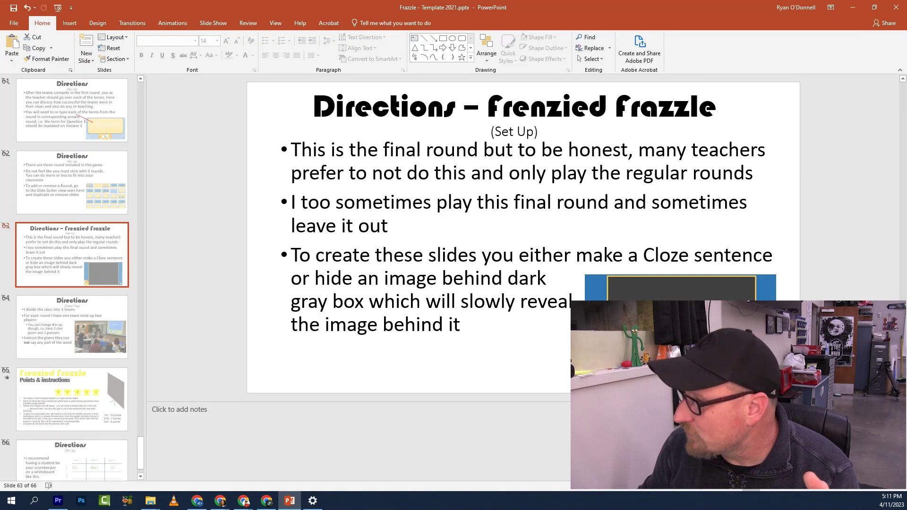
key("alt+Tab")
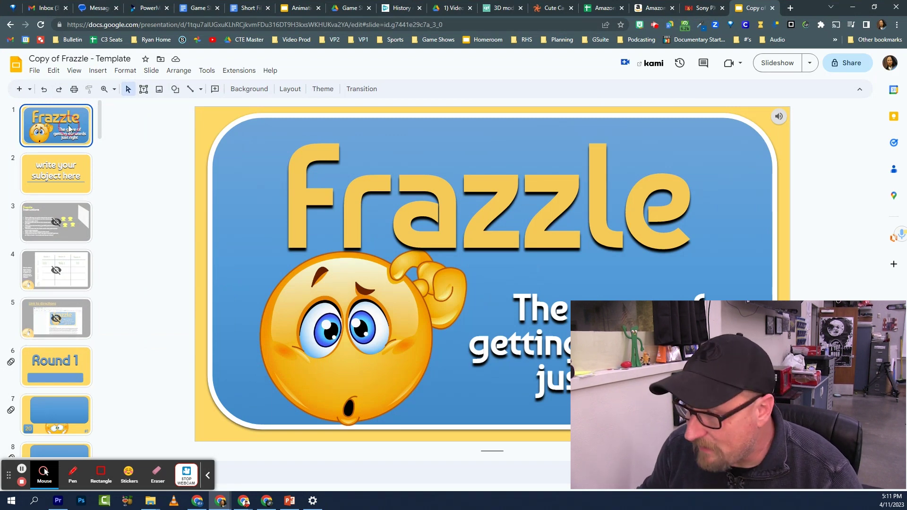
Present the Google Slides Frazzle deck full screen from its title slide
left_click(775, 64)
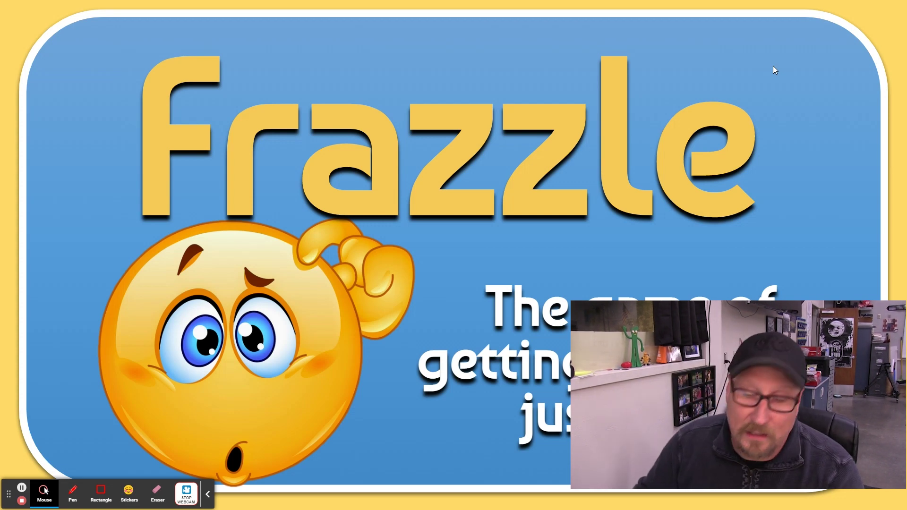
Advance through the write-your-subject and Round 1 slides to the first 20-second timer slide
key("Right")
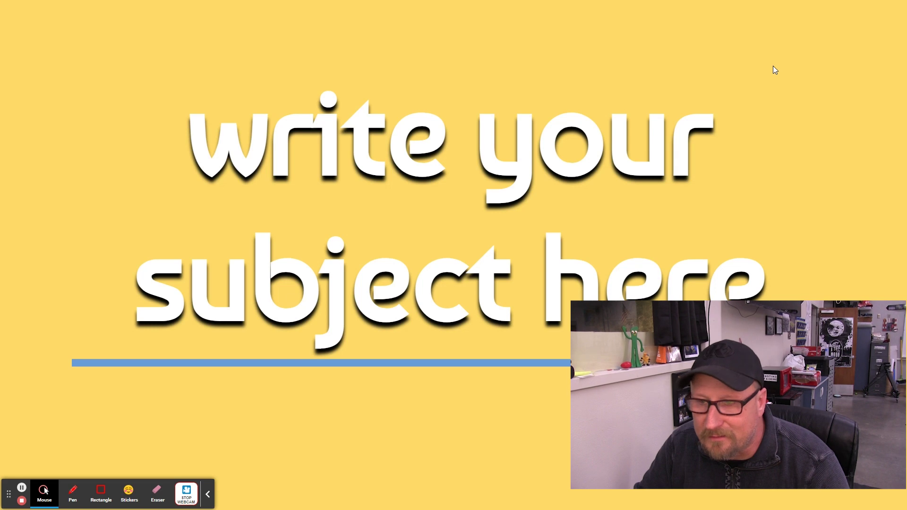
key("Right")
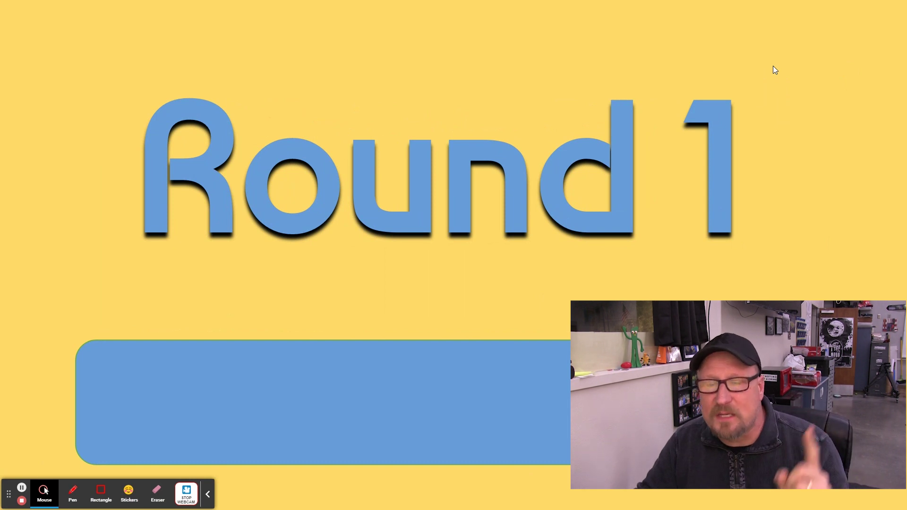
key("Right")
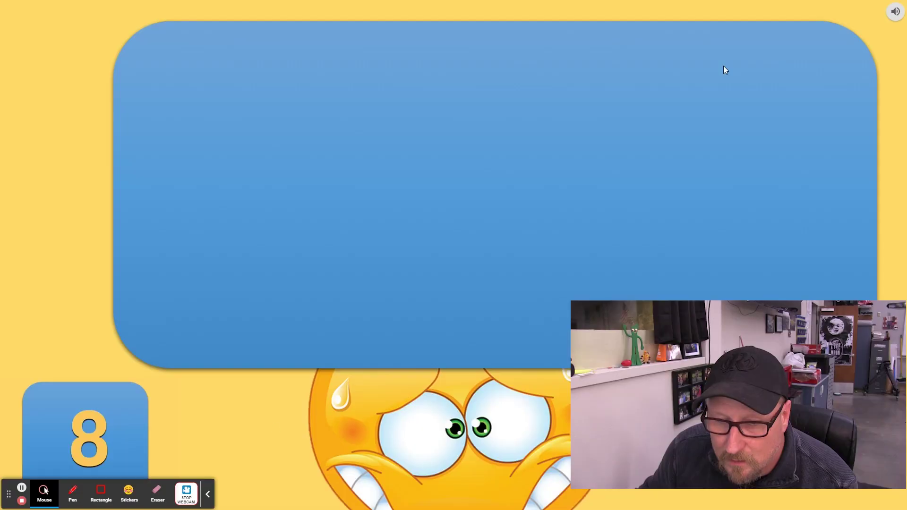
mouse_move(19, 468)
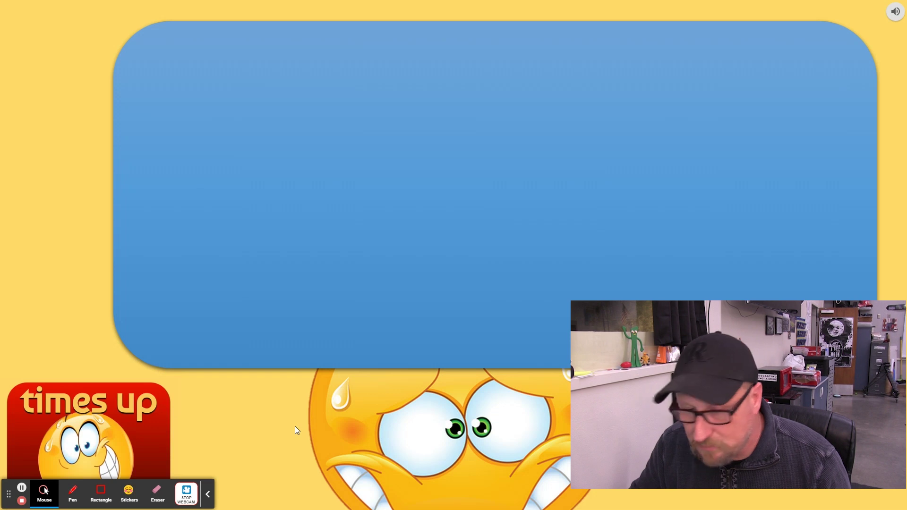
Let the countdowns run on the next timer slides, then exit back to the editor
key("Right")
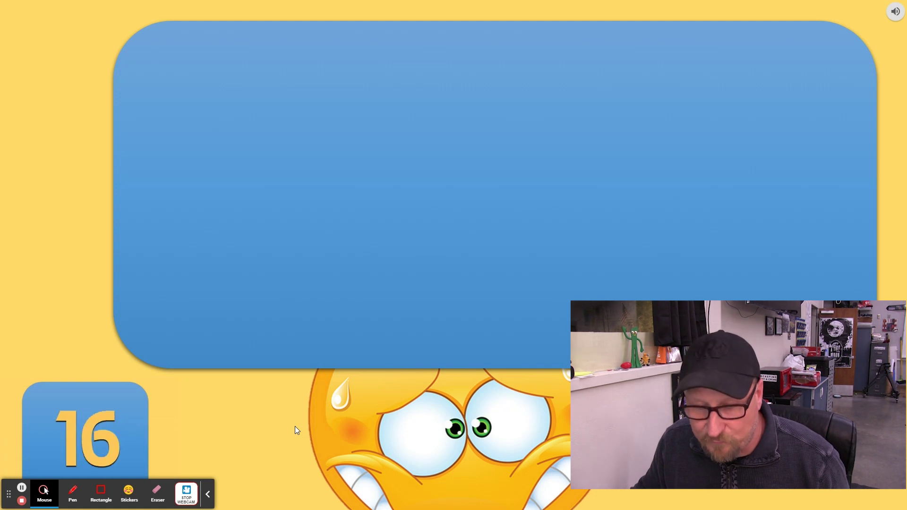
left_click(208, 495)
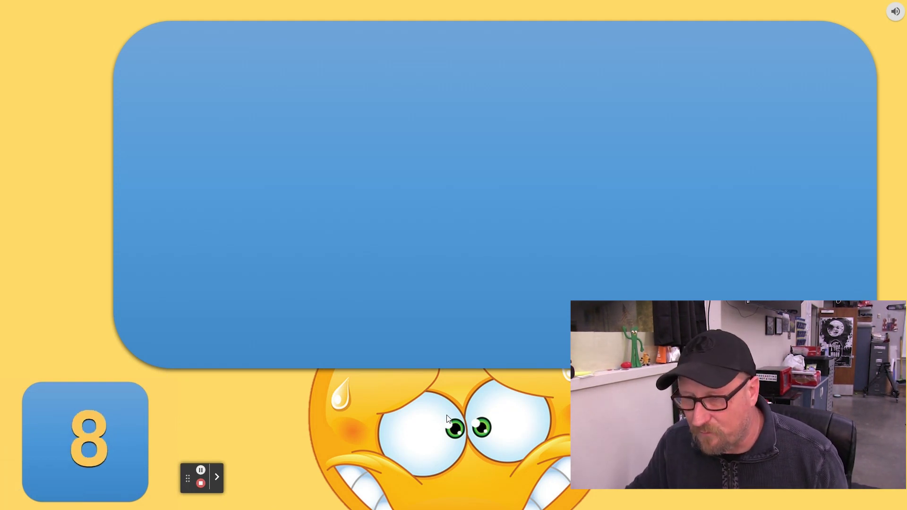
left_click(480, 91)
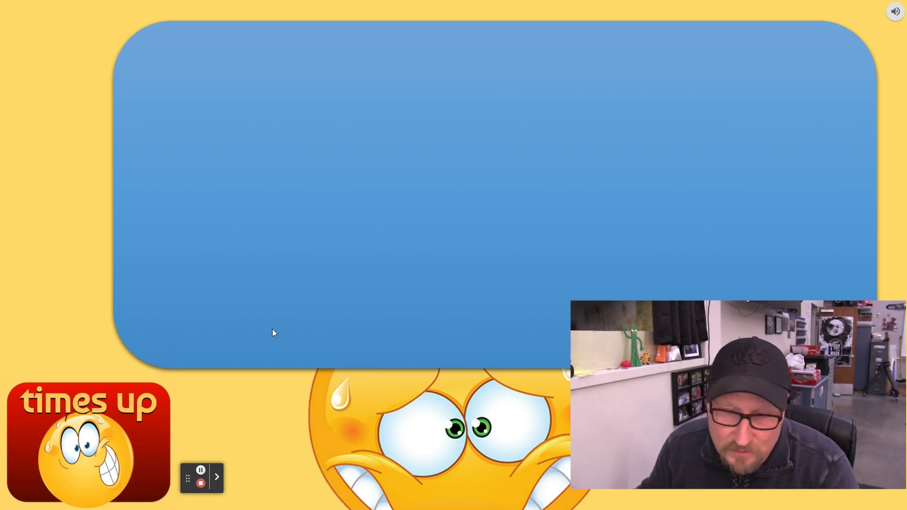
key("Escape")
scroll(33, 334, "down", 10)
scroll(35, 331, "down", 15)
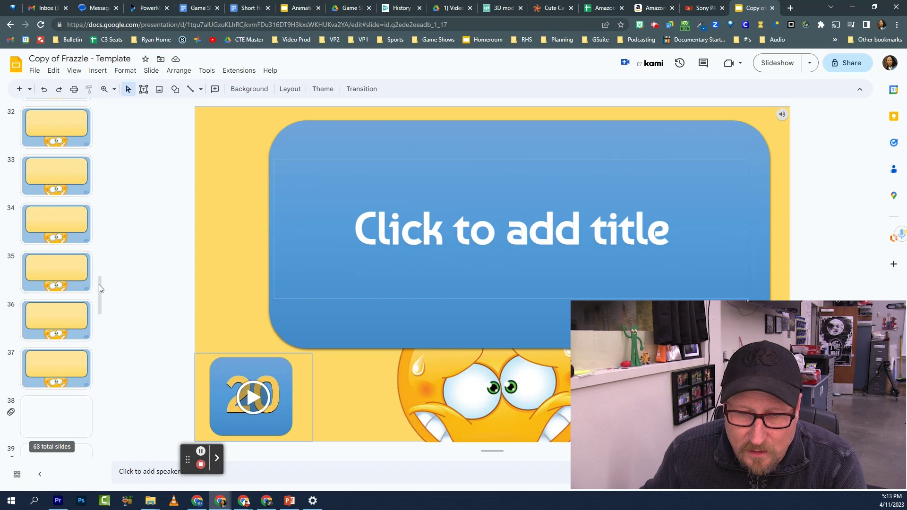